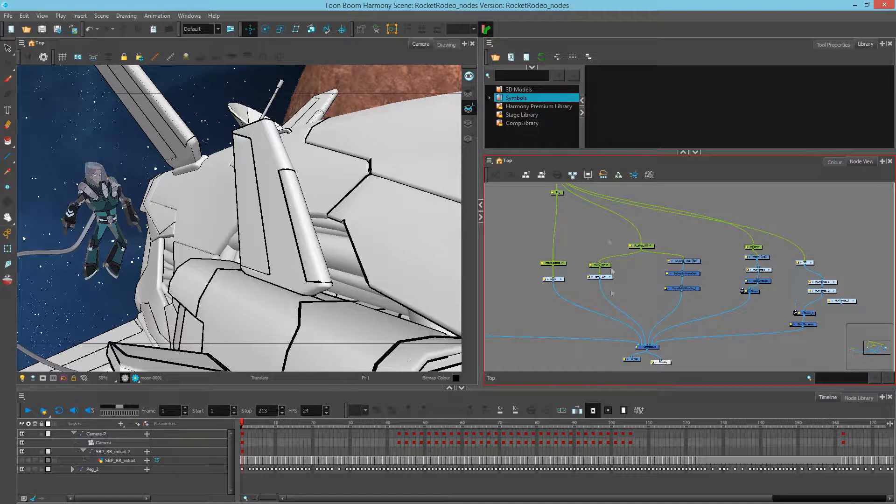
Enable the Display toolbar and dock it alongside the existing toolbars
left_click(189, 16)
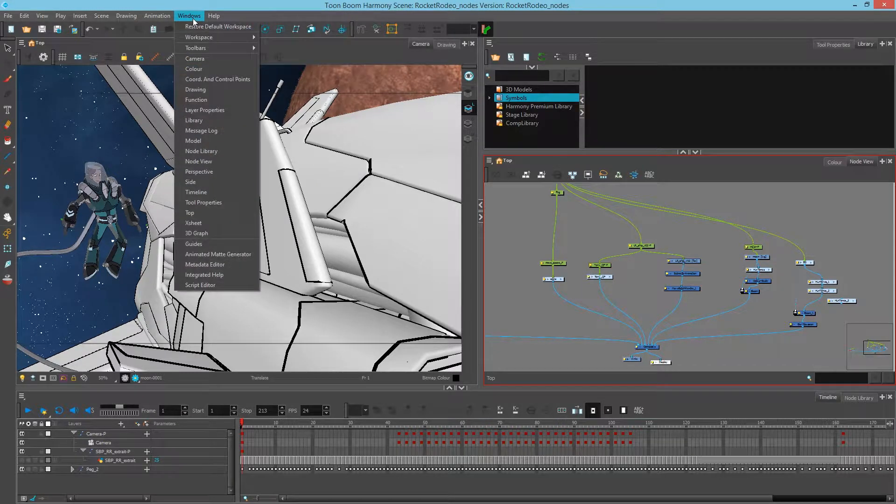
mouse_move(196, 48)
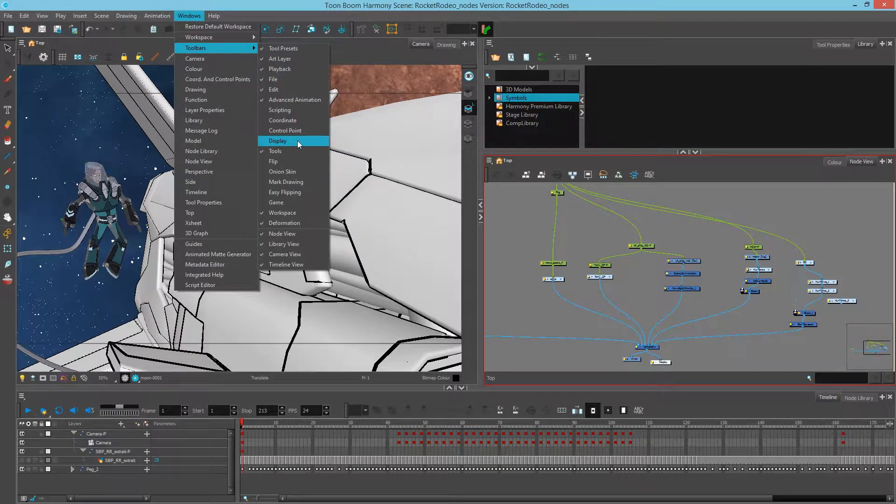
right_click(534, 27)
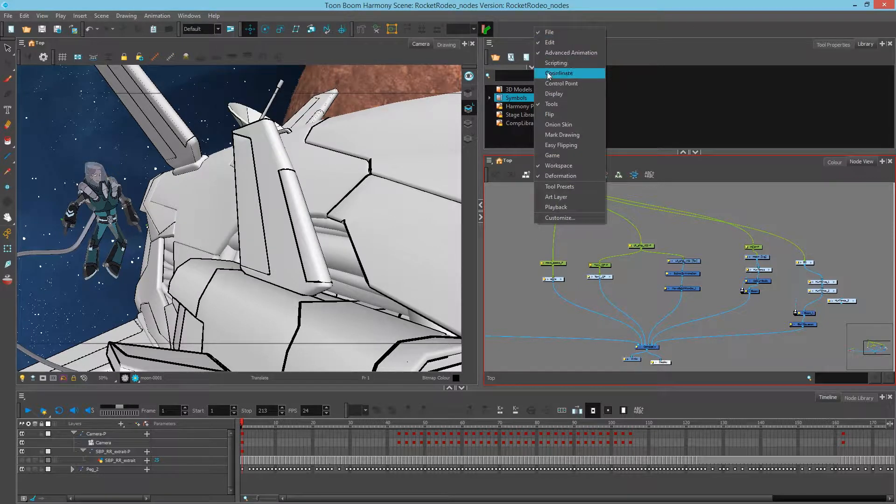
left_click(558, 93)
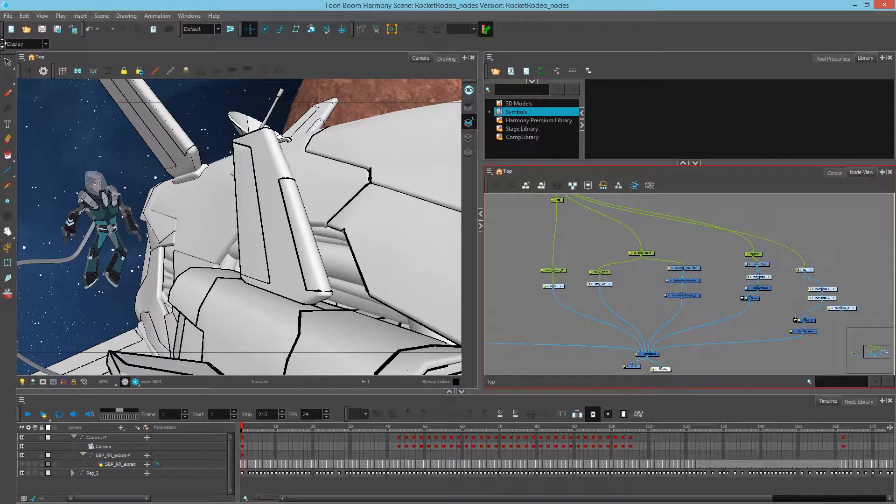
left_click_drag(4, 44, 513, 28)
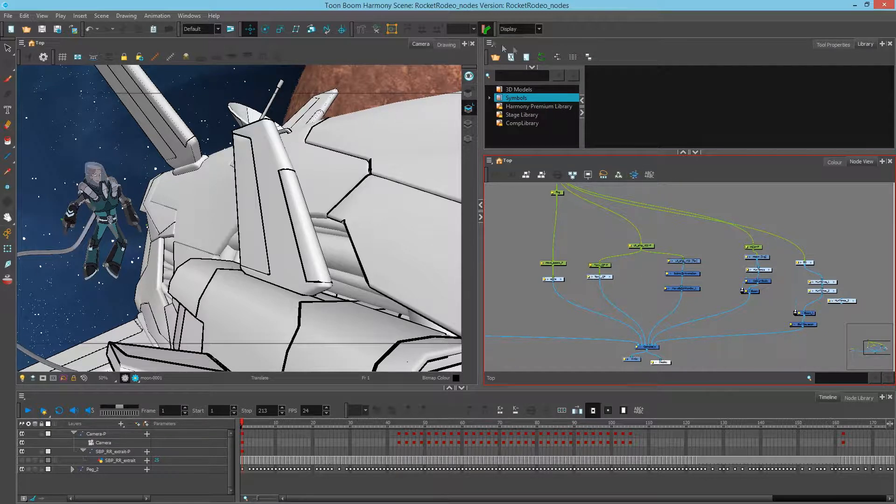
Review the available display nodes in the new toolbar without changing the selection
left_click(539, 29)
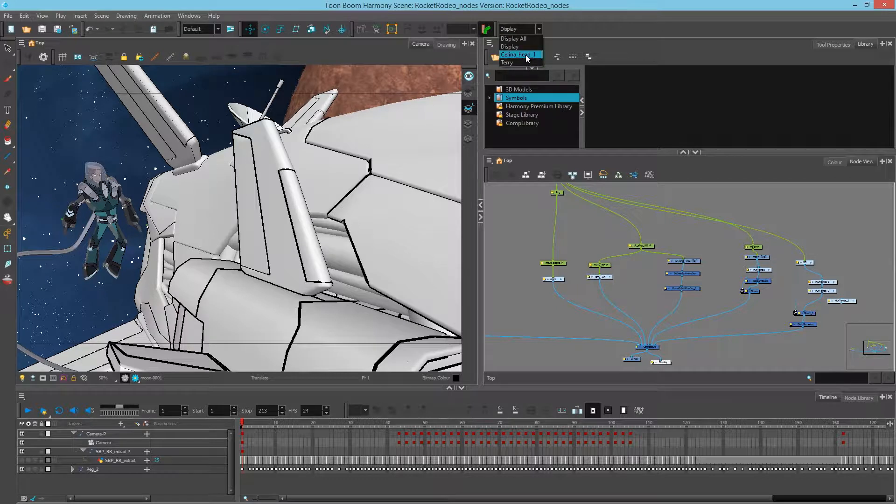
left_click(573, 37)
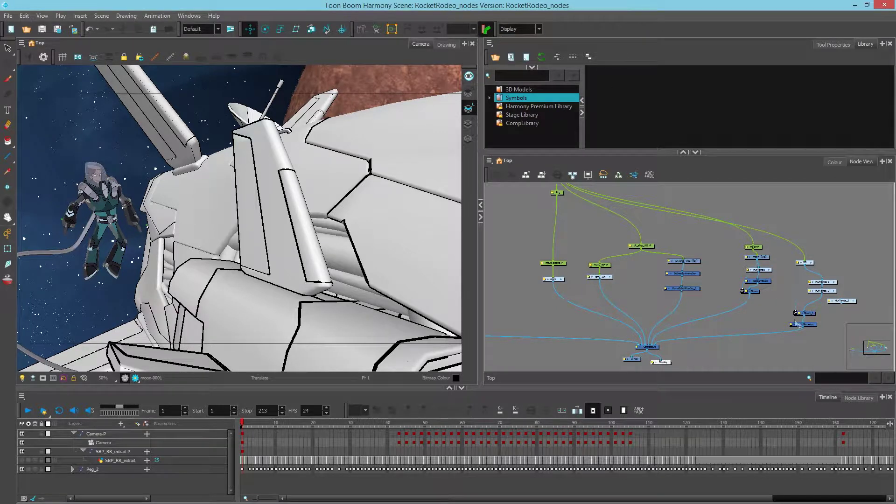
Add a Display node from the Node Library into the node network as Display_1
left_click(857, 397)
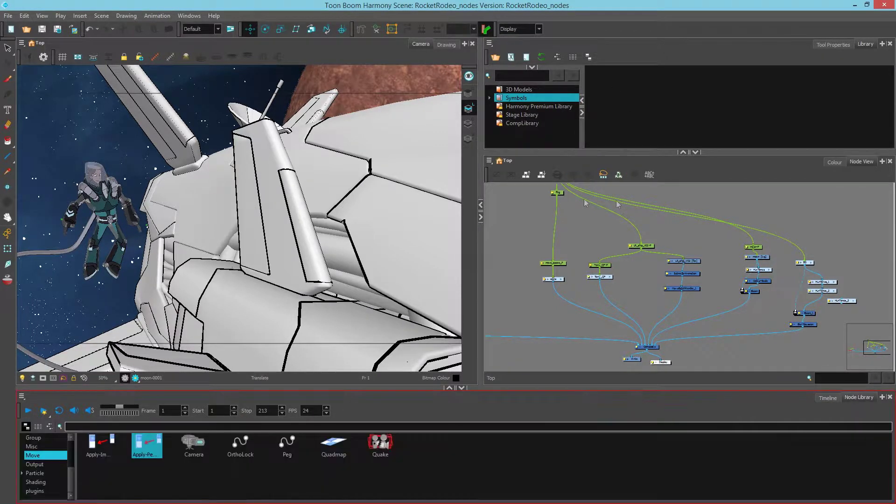
left_click(88, 428)
type("displa")
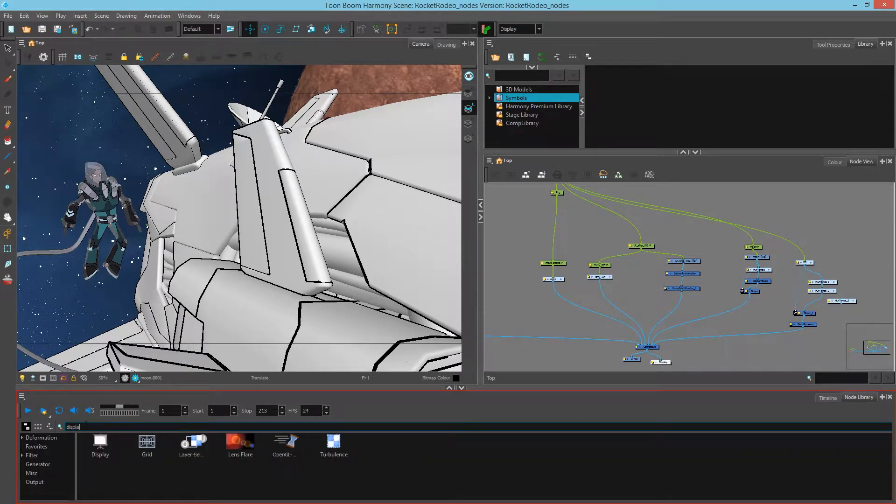
left_click_drag(100, 445, 559, 321)
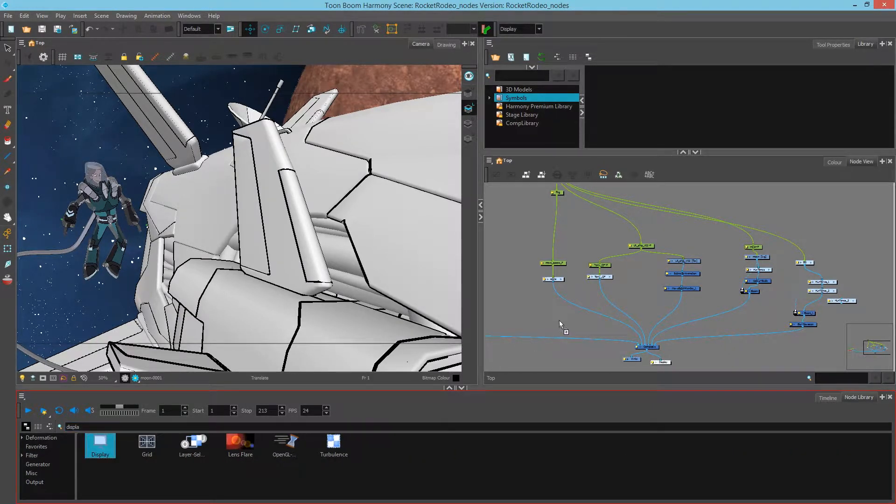
scroll(561, 323, "up", 3)
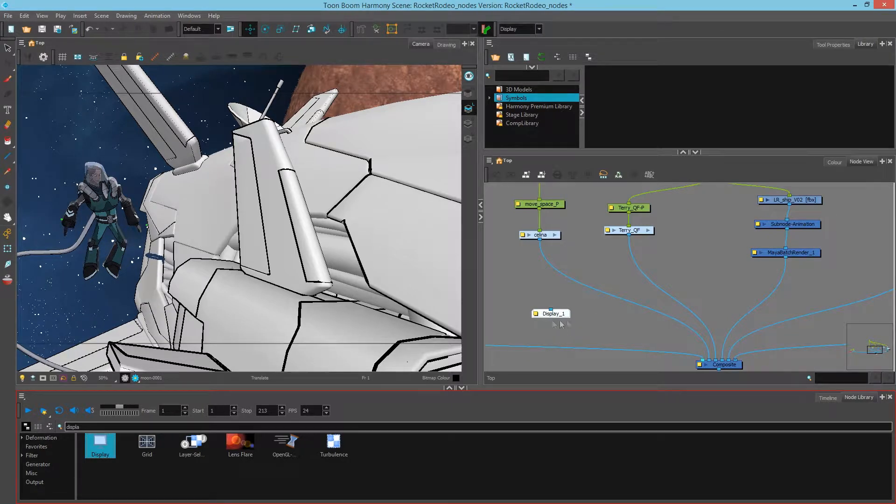
Make Display_1 the active display so the Camera view shows its empty output
left_click(539, 29)
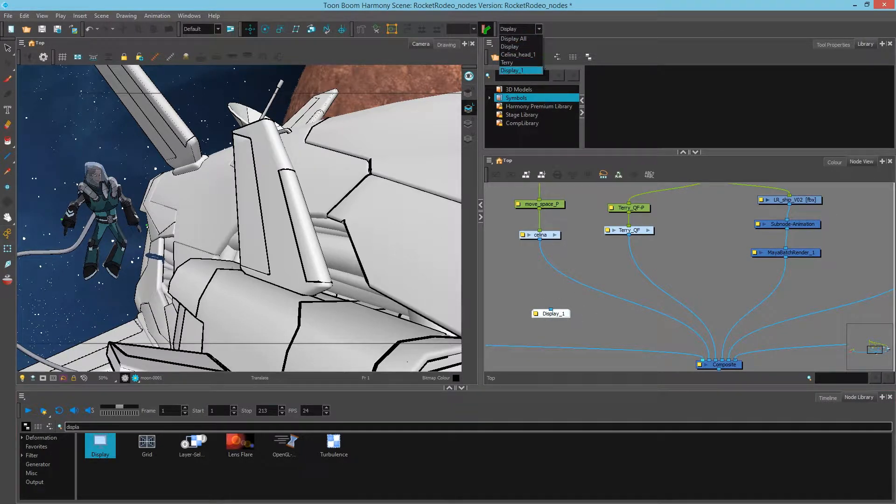
left_click(528, 69)
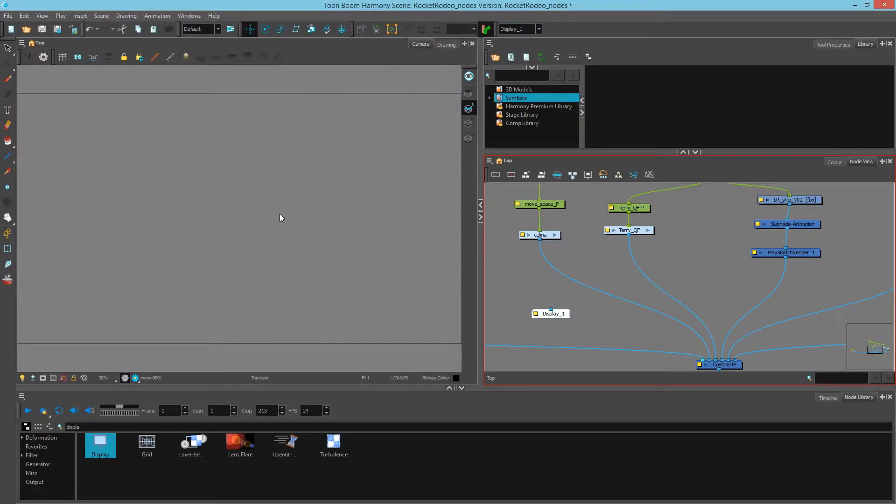
left_click(539, 28)
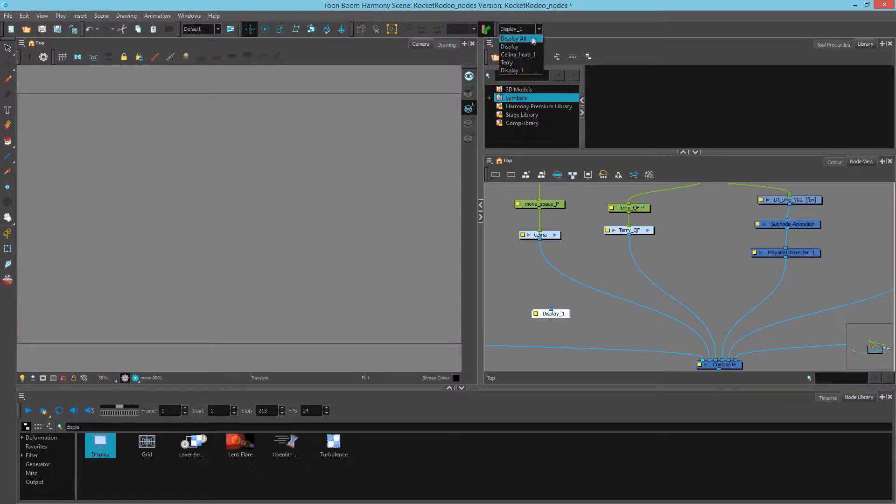
Switch the active display back to the main Display showing the full spaceship scene
left_click(518, 44)
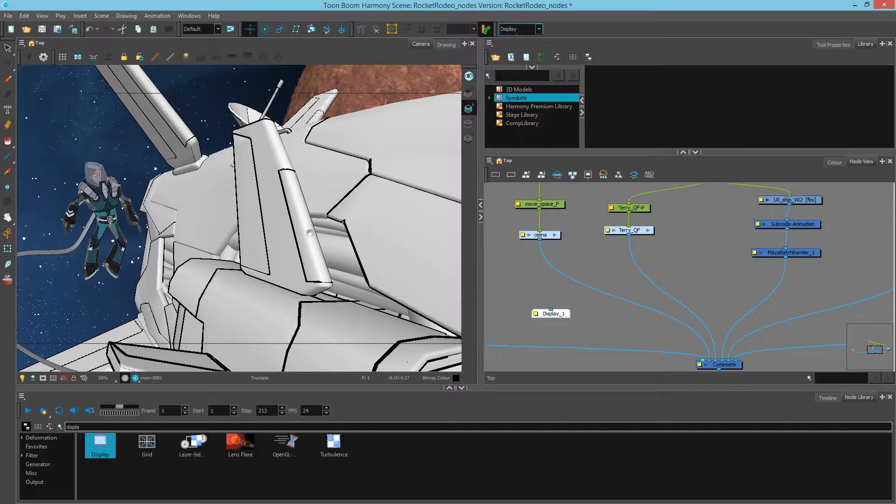
key("space")
Navigate the Camera and Node views to reach the Bloom nodes
left_click_drag(310, 205, 350, 206)
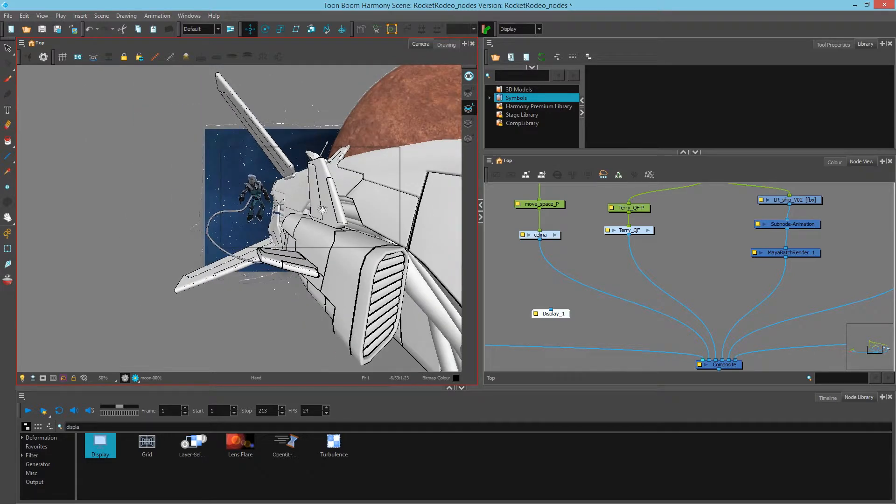
left_click_drag(350, 206, 350, 207)
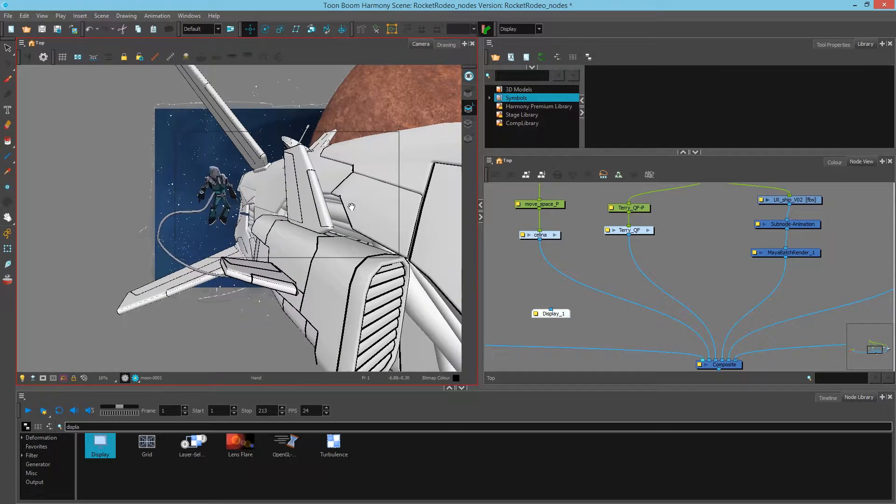
scroll(351, 206, "up", 3)
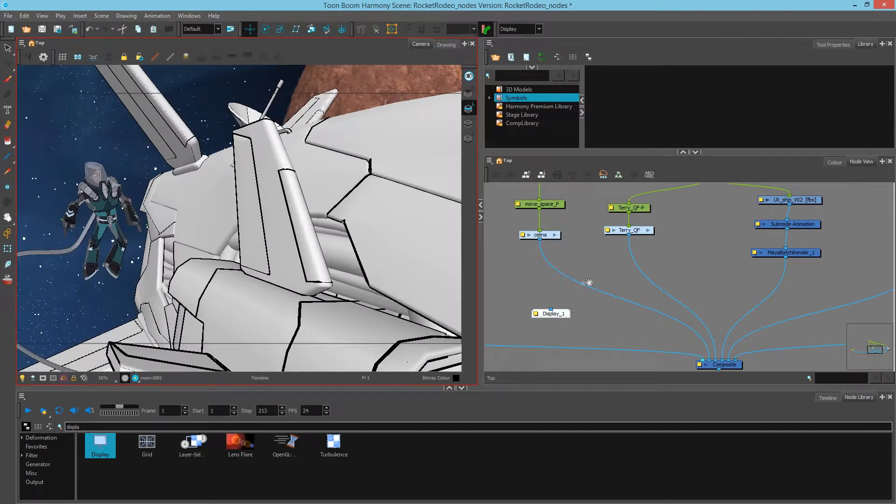
left_click_drag(594, 268, 532, 301)
left_click_drag(602, 294, 687, 241)
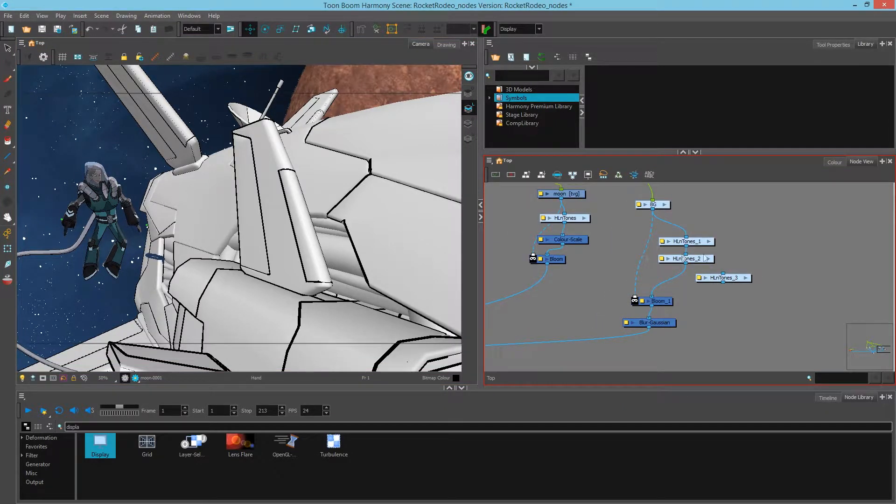
Connect HLnTones_3's output into Bloom_1's image input
left_click_drag(722, 282, 653, 295)
scroll(248, 238, "up", 2)
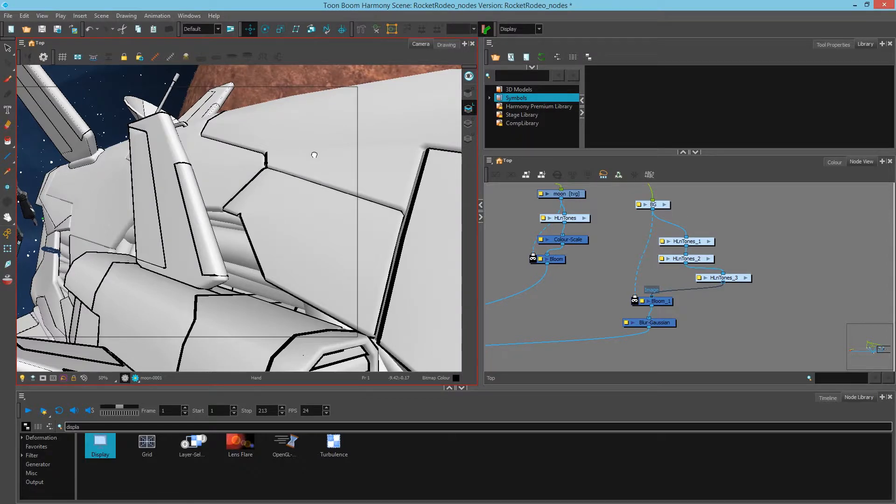
left_click_drag(314, 155, 210, 246)
left_click_drag(376, 218, 403, 261)
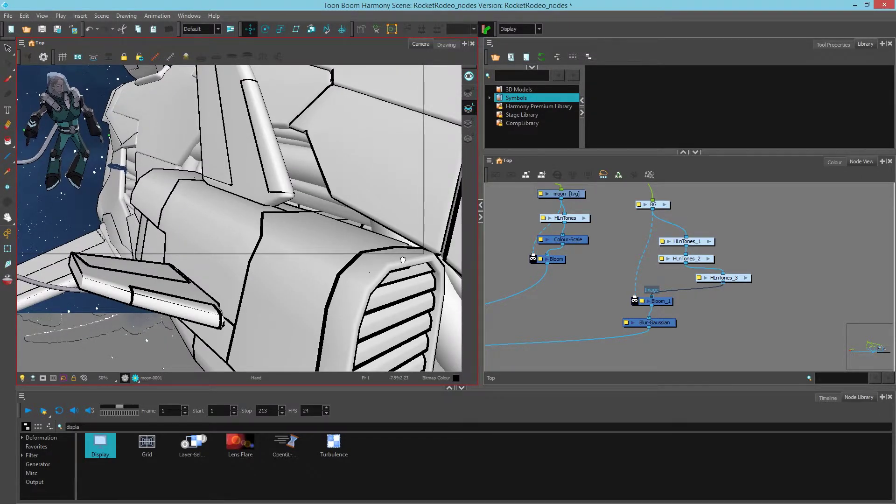
scroll(403, 260, "down", 3)
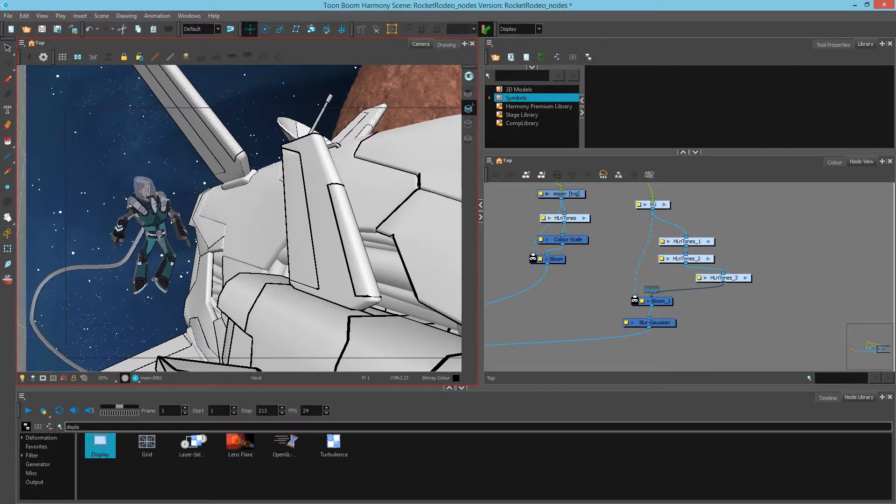
scroll(280, 211, "up", 2)
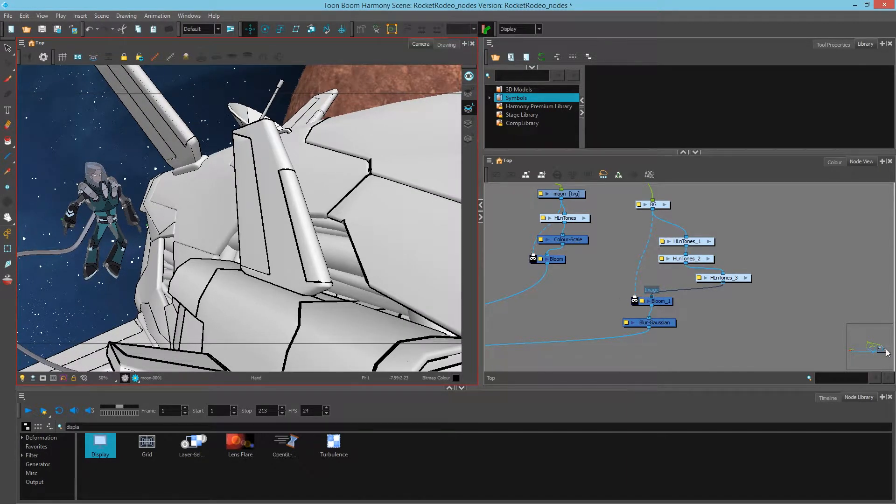
Connect the celina node's output to Display_1's input
left_click(878, 349)
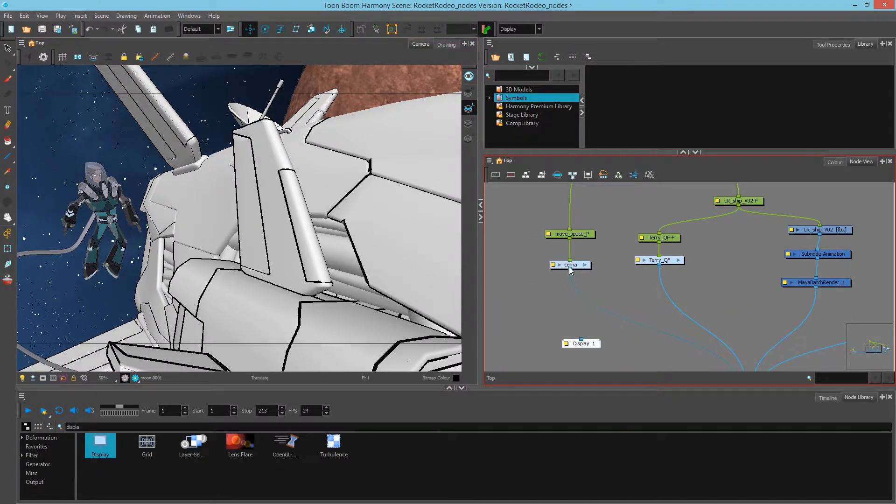
left_click_drag(569, 269, 581, 342)
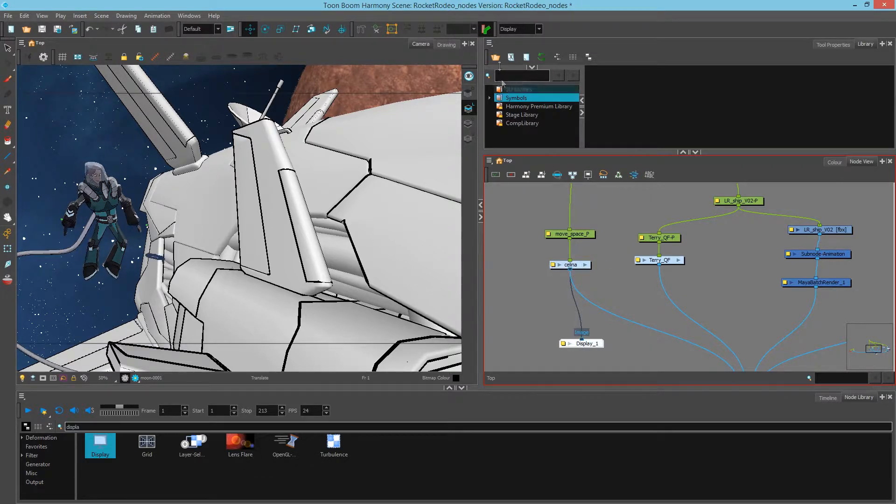
Make Display_1 the active display so the Camera view shows only the character
left_click(519, 29)
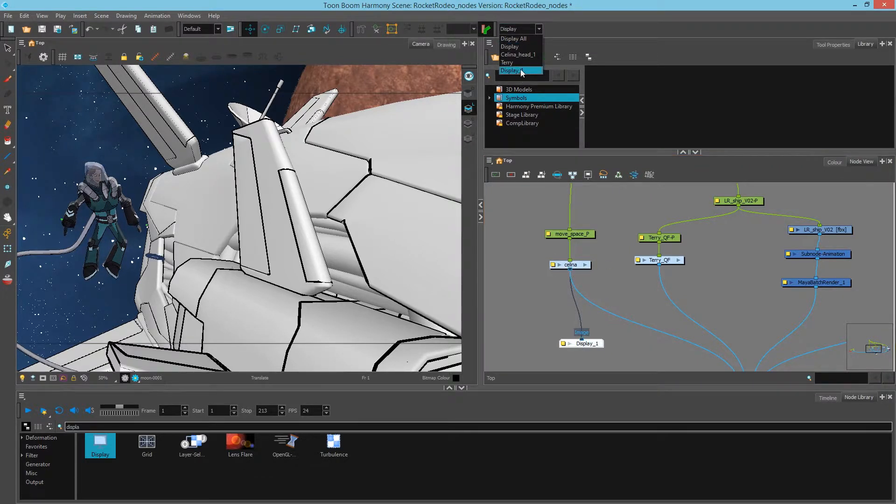
left_click(521, 71)
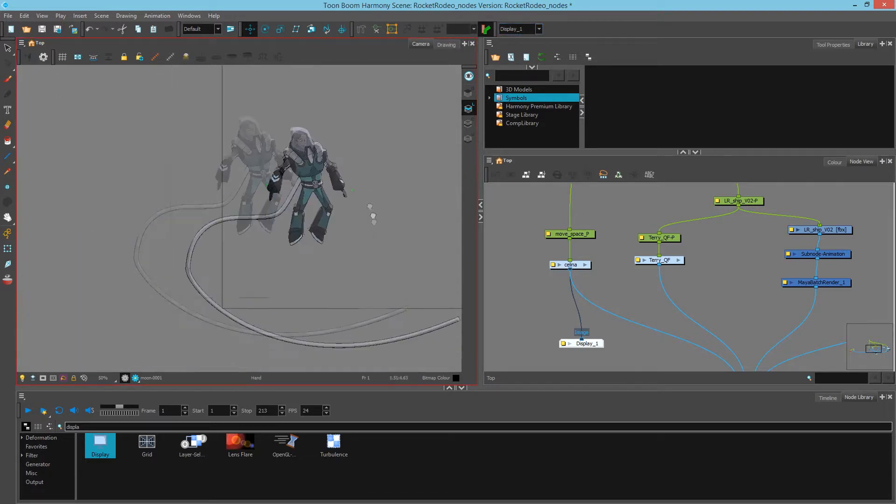
left_click_drag(126, 207, 181, 213)
scroll(181, 213, "up", 2)
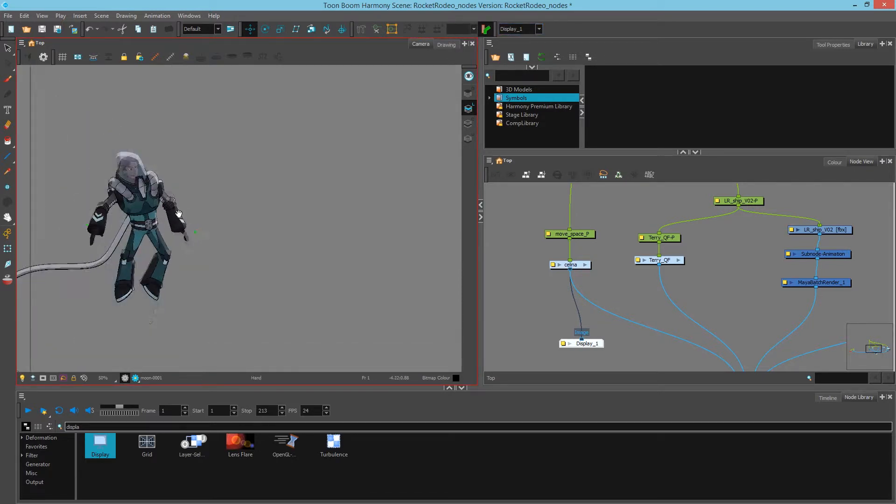
scroll(180, 214, "down", 2)
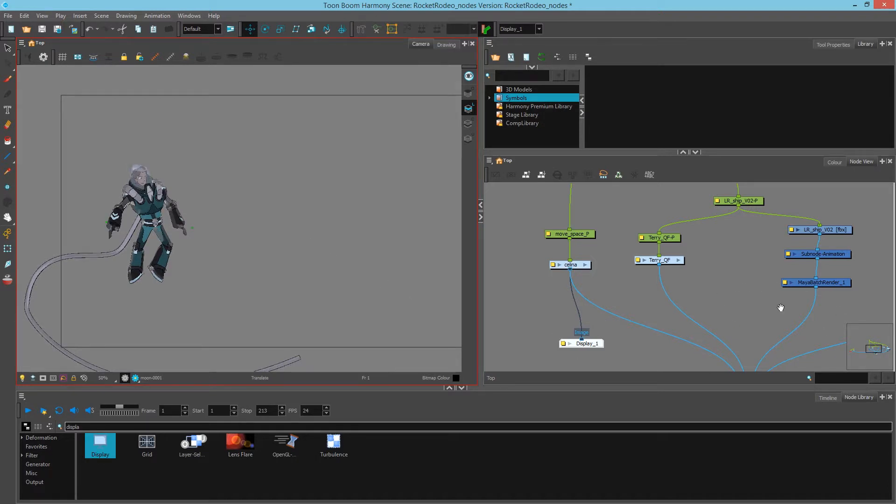
left_click_drag(837, 315, 777, 275)
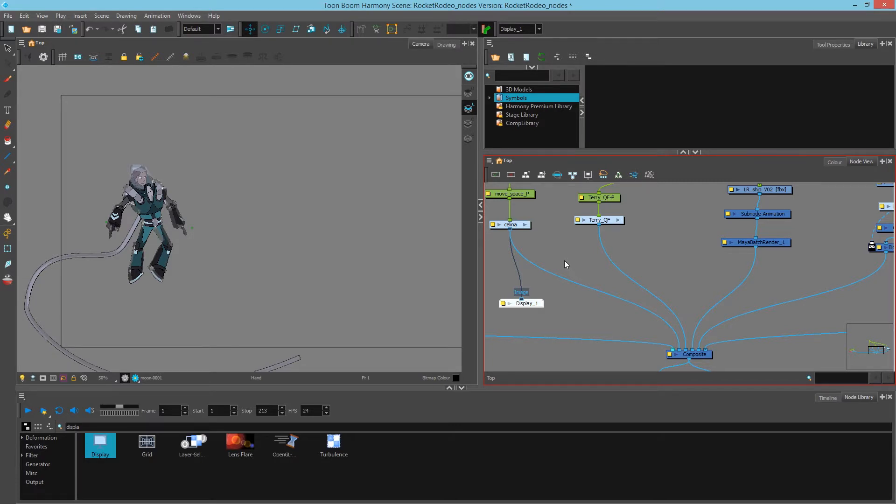
Rename Display_1 to Character_Display in its Layer Properties
left_click(505, 304)
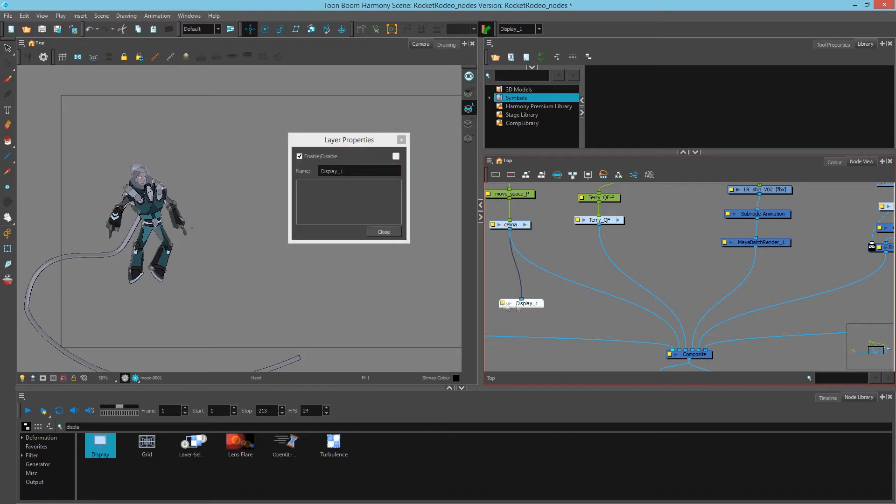
left_click(370, 172)
key("ctrl+a")
type("Charac")
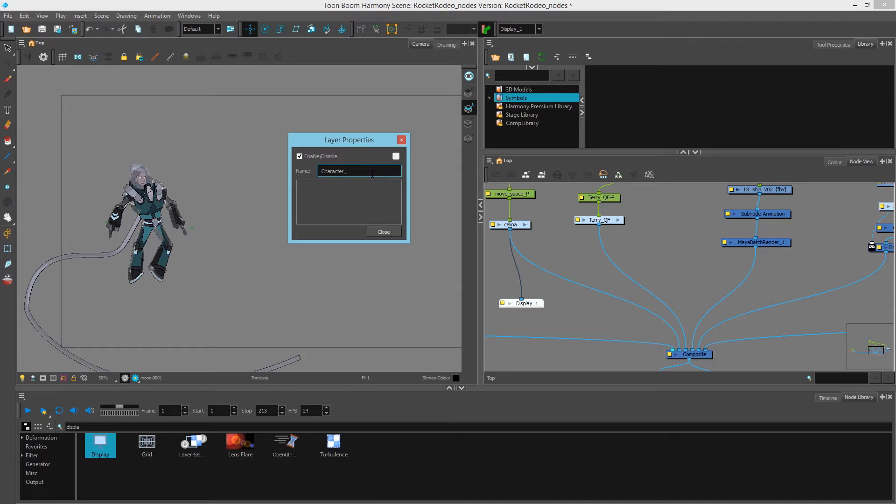
type("splay")
key("Return")
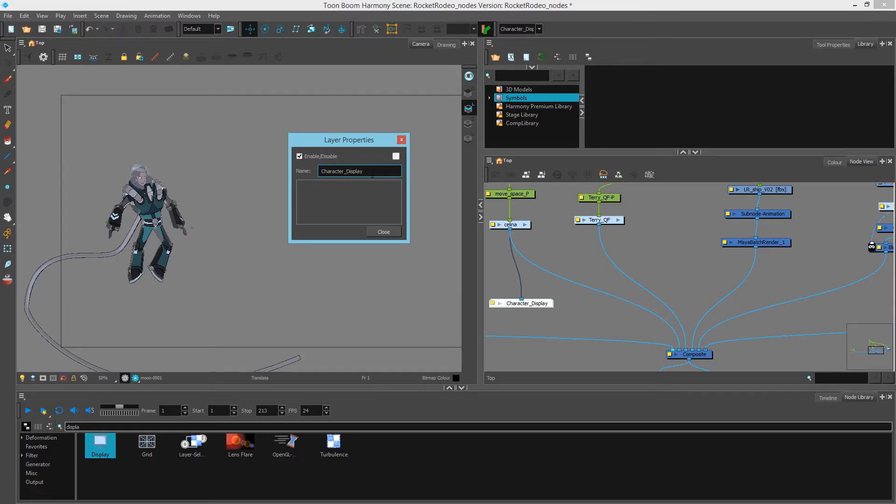
left_click(384, 232)
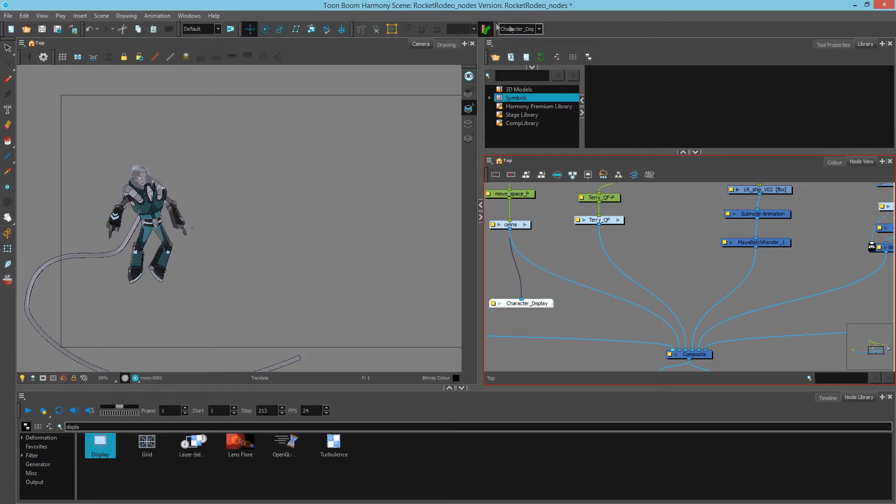